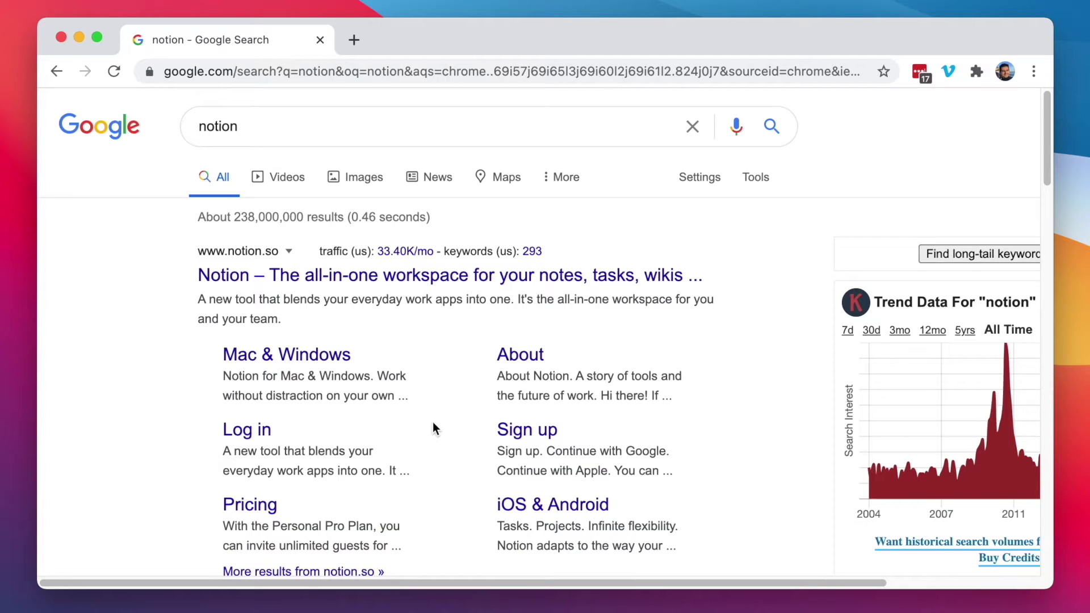
scroll(430, 426, "down", 2)
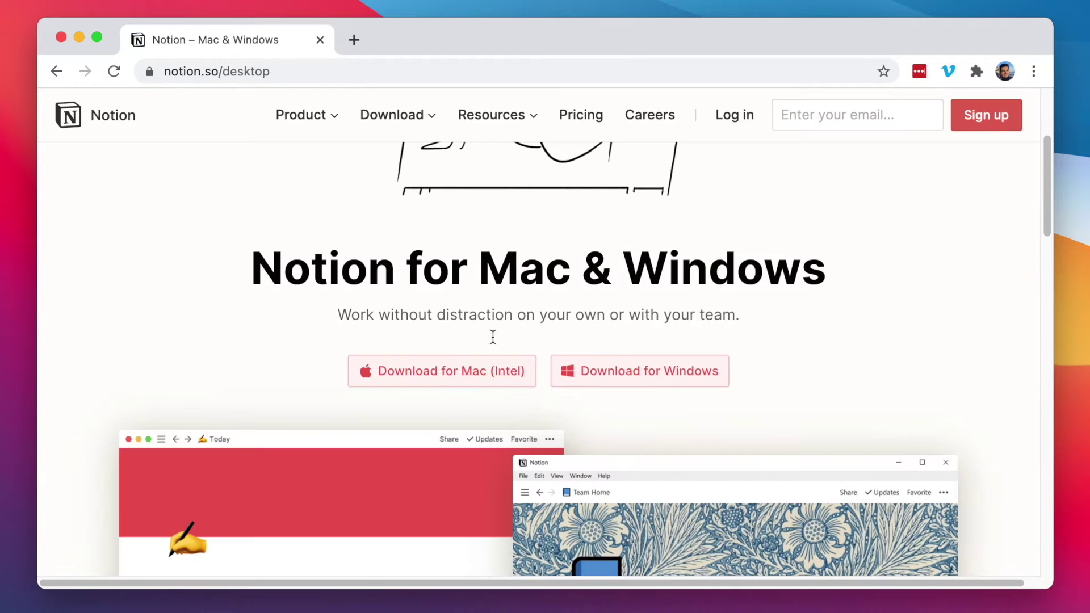
Step: Download the Notion 2.0.8 Mac installer and open the finished Notion-2.0.8.dmg
left_click(498, 383)
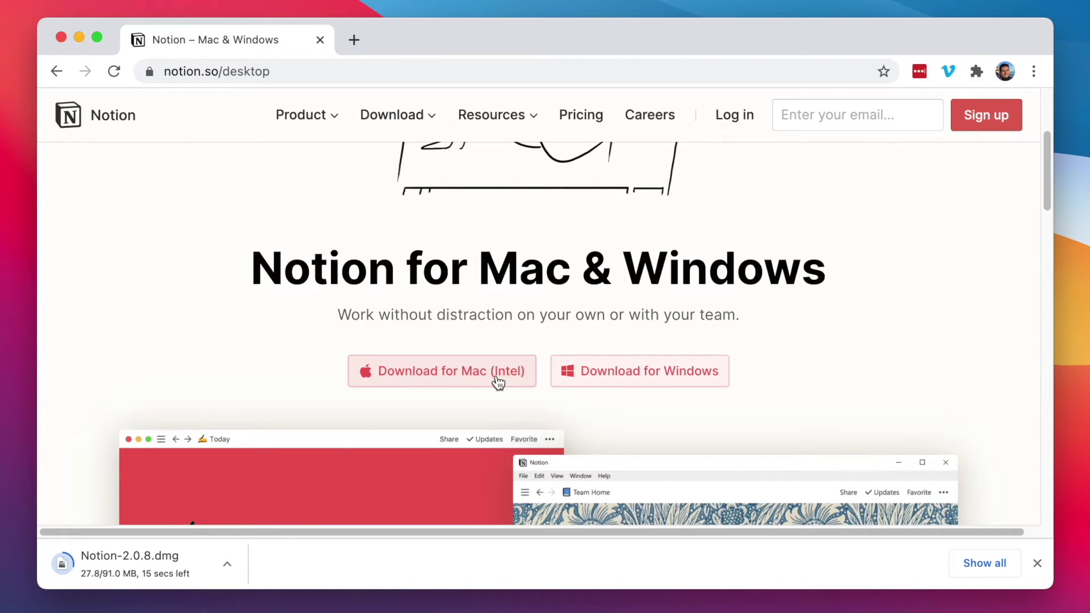
left_click(168, 566)
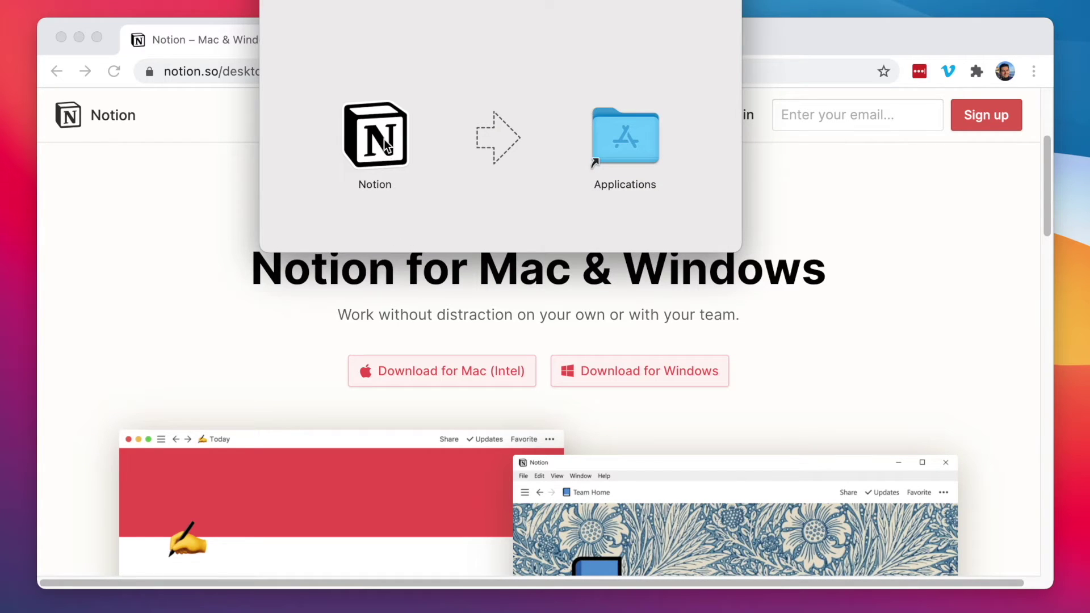
Step: Copy Notion into Applications, launch it via Spotlight and accept the internet-download warning
left_click_drag(385, 147, 607, 186)
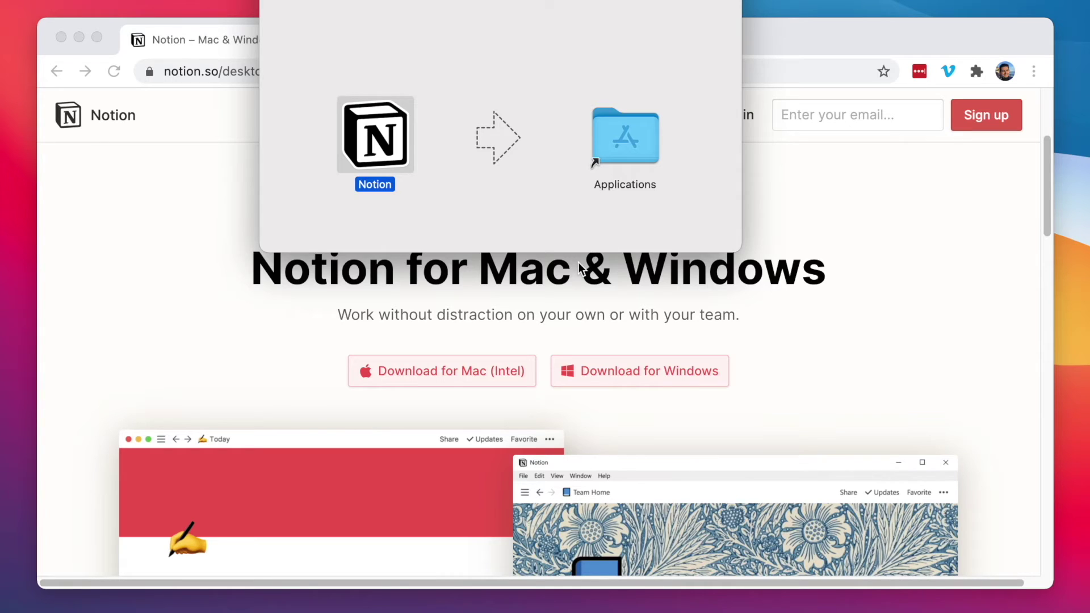
key("super+space")
type("qui")
key("BackSpace")
key("BackSpace")
key("BackSpace")
type("noti")
key("Return")
left_click(588, 279)
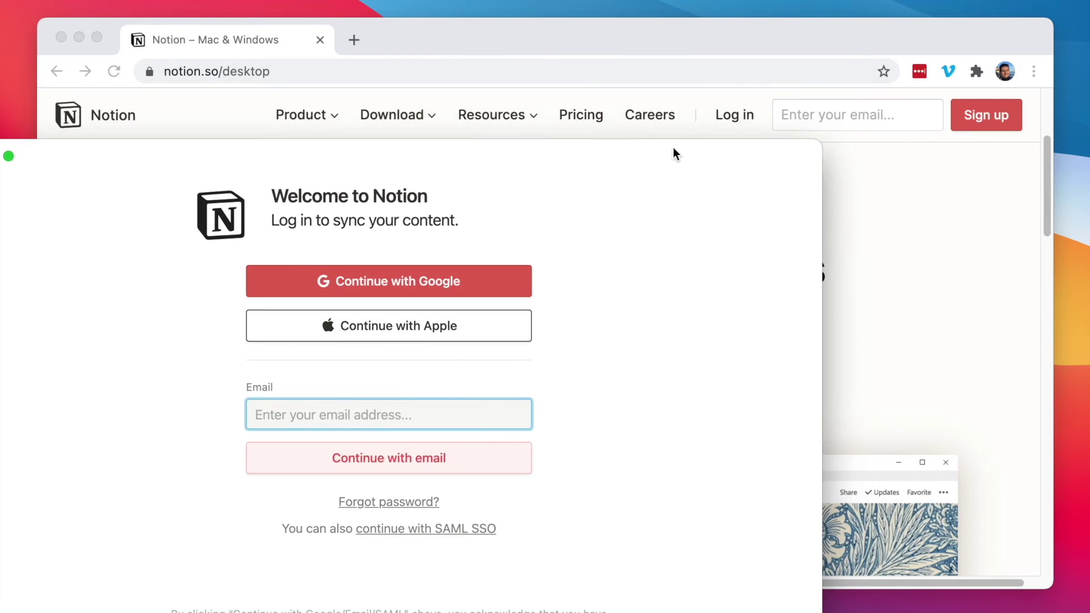
Step: Move the Notion login window and enlarge it to nearly fill the screen
left_click_drag(672, 153, 754, 31)
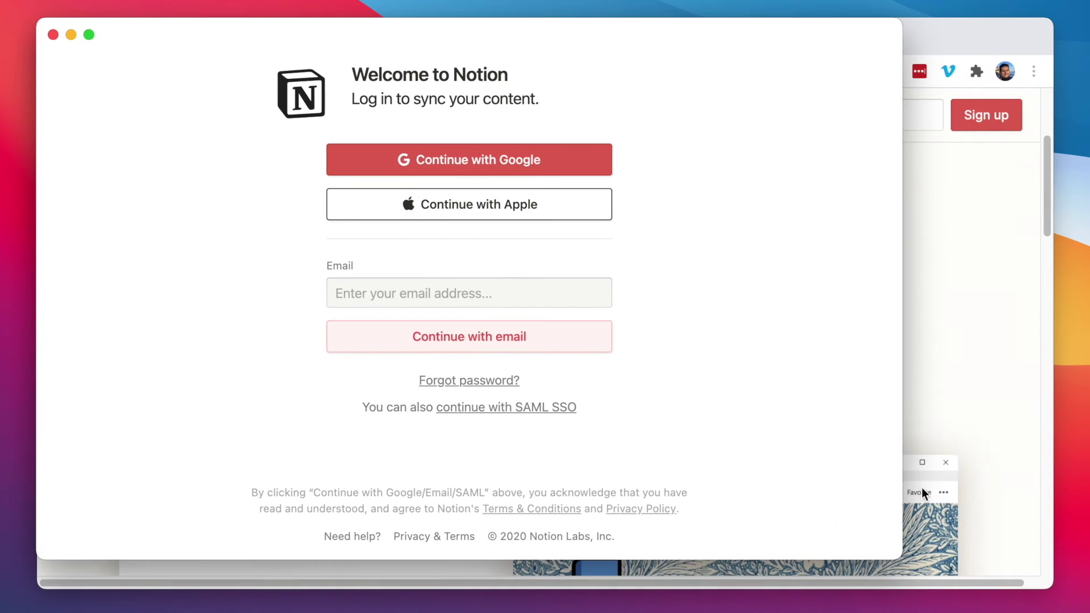
left_click_drag(891, 553, 1045, 584)
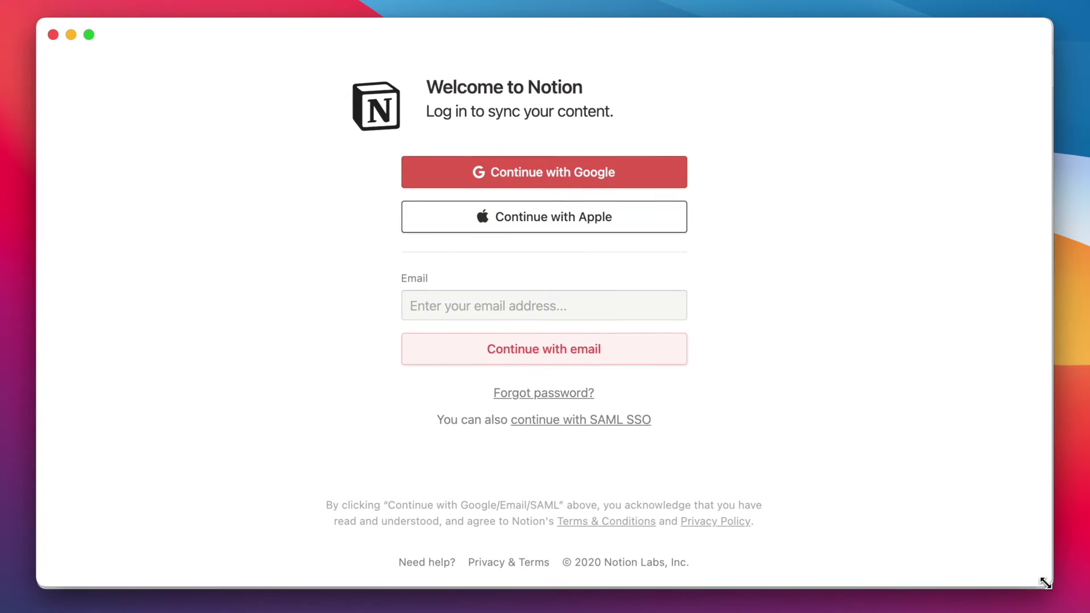